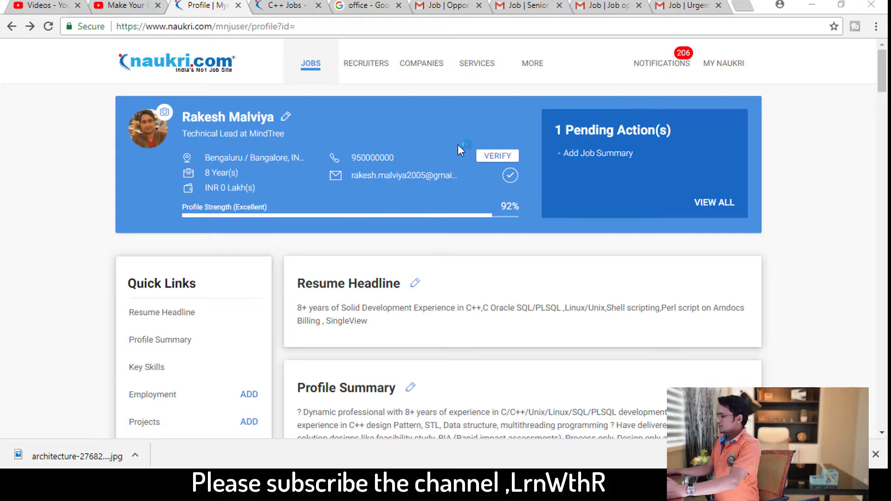
{"action": "scroll", "coordinate": [413, 170], "scroll_direction": "down", "scroll_amount": 3}
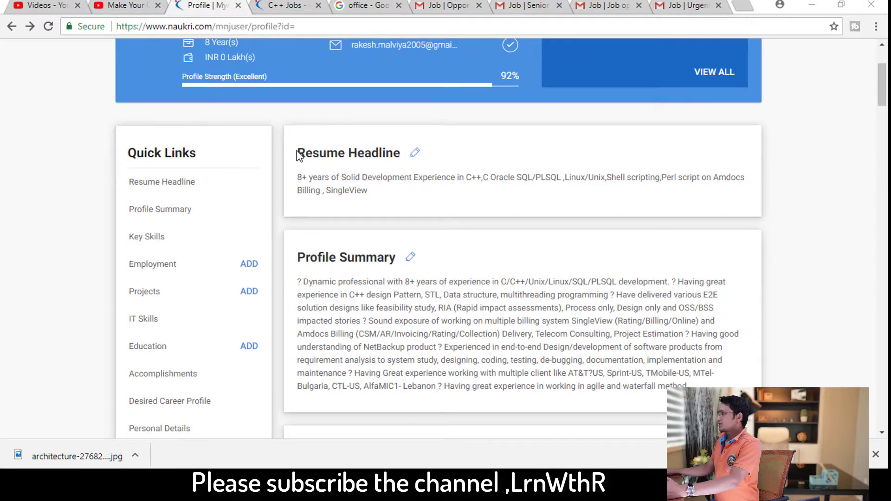
{"action": "scroll", "coordinate": [380, 171], "scroll_direction": "down", "scroll_amount": 2}
{"action": "scroll", "coordinate": [344, 218], "scroll_direction": "down", "scroll_amount": 3}
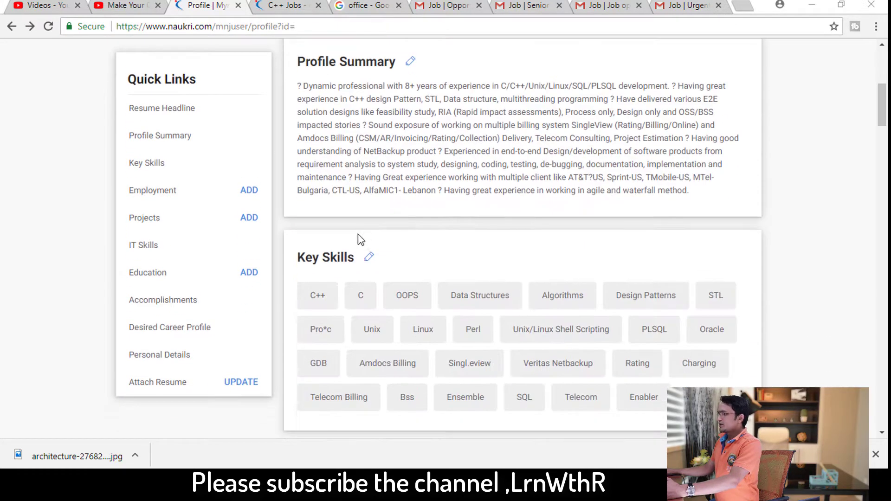
{"action": "scroll", "coordinate": [368, 260], "scroll_direction": "down", "scroll_amount": 5}
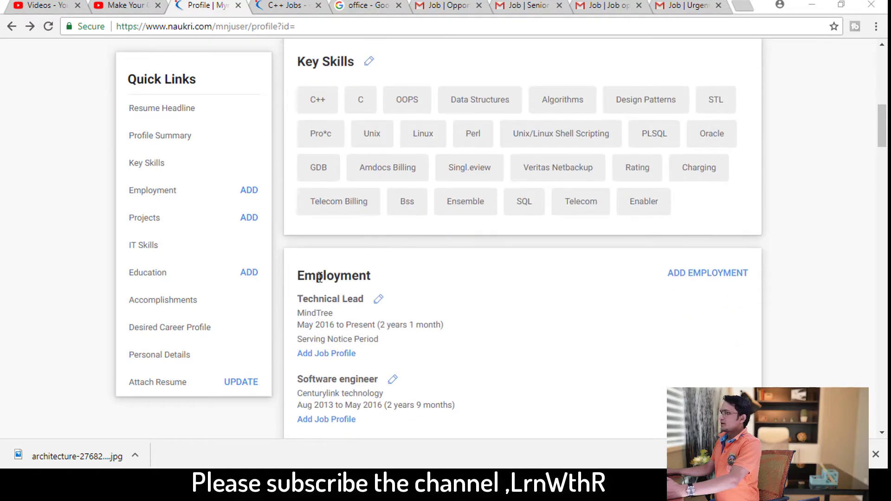
{"action": "scroll", "coordinate": [372, 277], "scroll_direction": "down", "scroll_amount": 7}
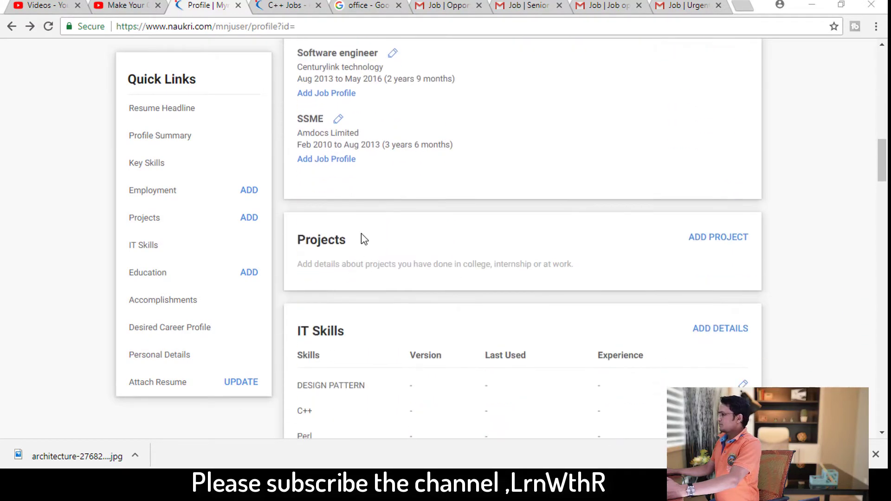
{"action": "scroll", "coordinate": [376, 274], "scroll_direction": "down", "scroll_amount": 1}
{"action": "scroll", "coordinate": [378, 277], "scroll_direction": "down", "scroll_amount": 3}
{"action": "scroll", "coordinate": [431, 198], "scroll_direction": "down", "scroll_amount": 6}
{"action": "scroll", "coordinate": [410, 223], "scroll_direction": "down", "scroll_amount": 1}
{"action": "scroll", "coordinate": [340, 409], "scroll_direction": "down", "scroll_amount": 4}
{"action": "scroll", "coordinate": [438, 198], "scroll_direction": "up", "scroll_amount": 10}
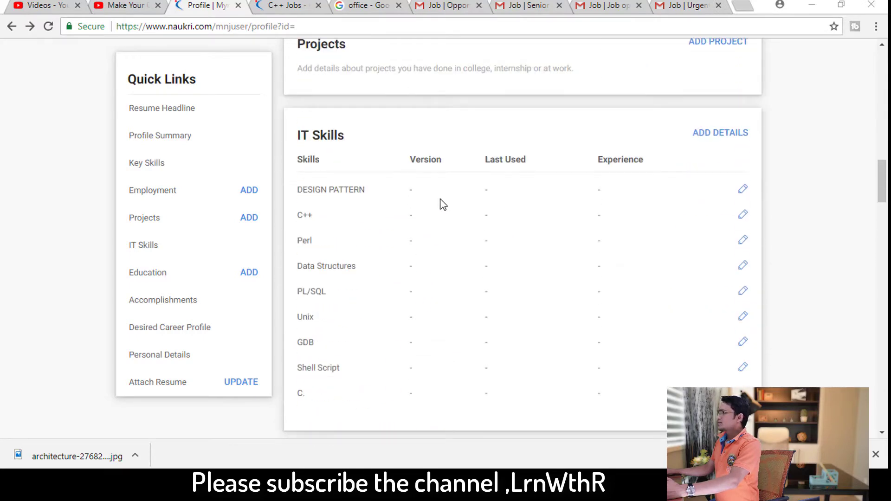
{"action": "scroll", "coordinate": [443, 204], "scroll_direction": "up", "scroll_amount": 4}
{"action": "scroll", "coordinate": [496, 185], "scroll_direction": "up", "scroll_amount": 9}
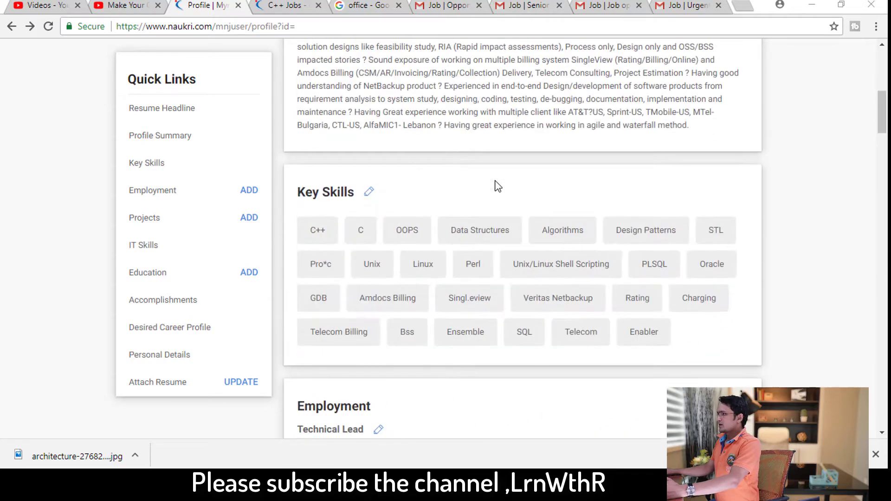
{"action": "scroll", "coordinate": [502, 185], "scroll_direction": "up", "scroll_amount": 9}
{"action": "scroll", "coordinate": [493, 195], "scroll_direction": "down", "scroll_amount": 2}
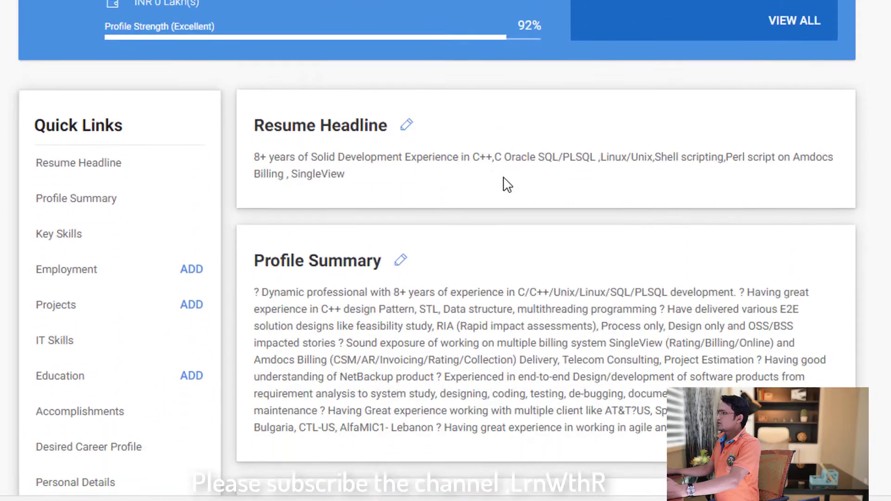
{"action": "scroll", "coordinate": [507, 184], "scroll_direction": "down", "scroll_amount": 2}
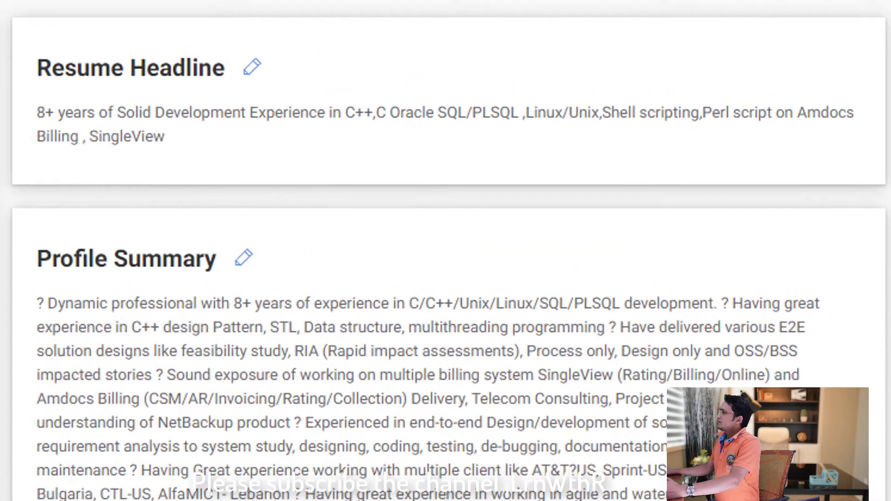
{"action": "left_click_drag", "start_coordinate": [183, 134], "coordinate": [39, 110]}
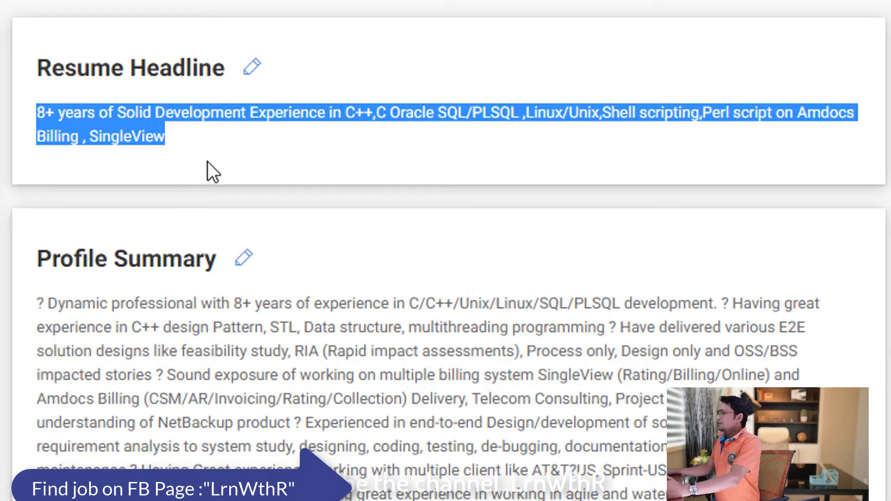
{"action": "left_click", "coordinate": [217, 140]}
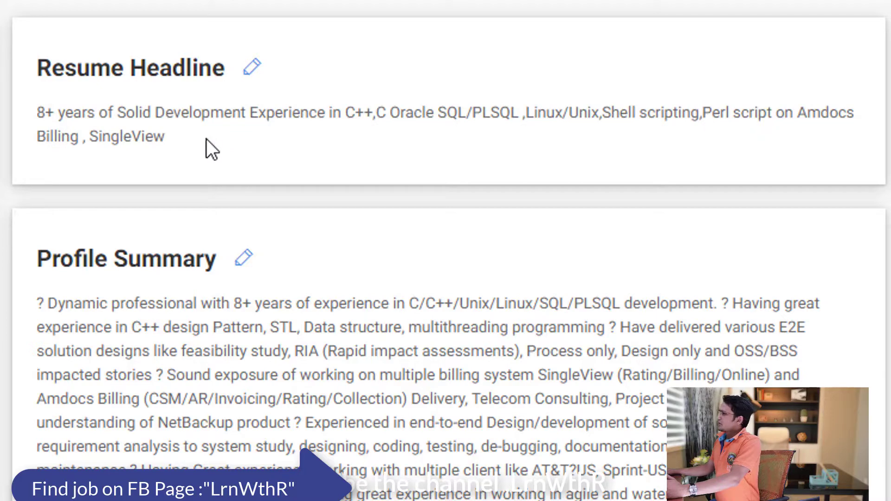
{"action": "left_click_drag", "start_coordinate": [190, 138], "coordinate": [36, 101]}
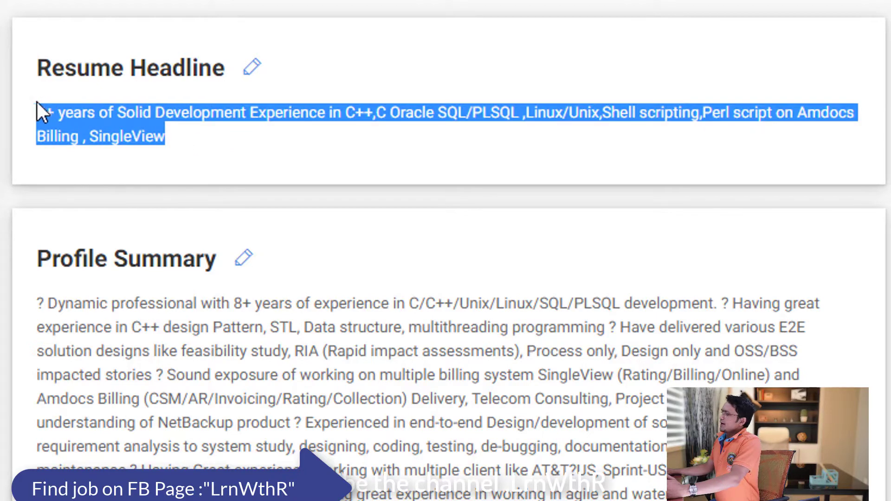
{"action": "left_click", "coordinate": [208, 142]}
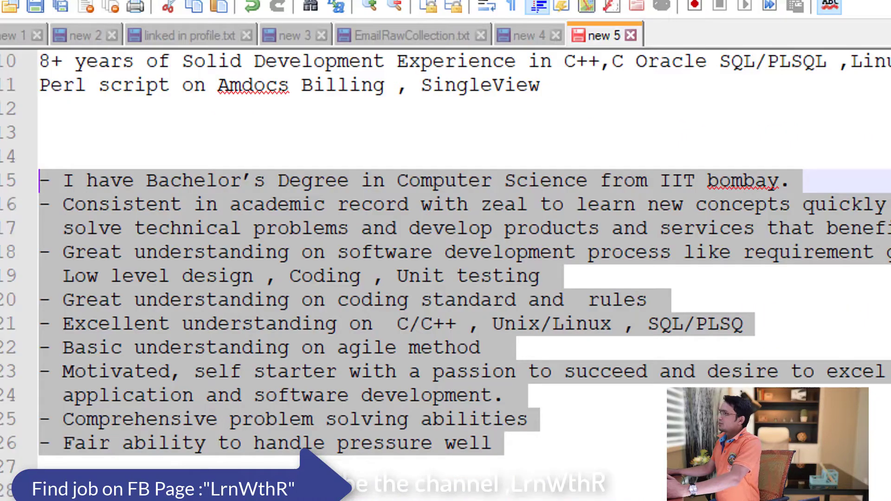
In note 'new 5', highlight the fresher headline template (line 3) and sample 'Fresher - C/C++/Unix/SQPLSQL - IT' (line 5)
{"action": "scroll", "coordinate": [298, 155], "scroll_direction": "up", "scroll_amount": 3}
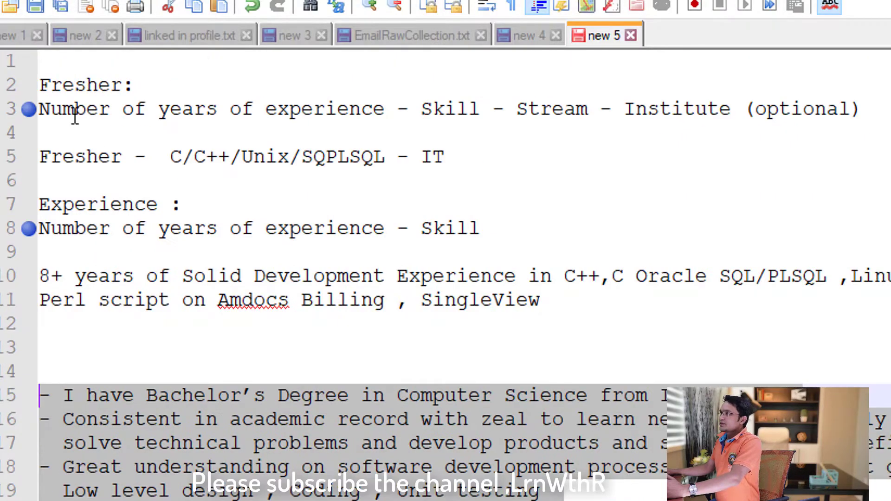
{"action": "left_click_drag", "start_coordinate": [47, 108], "coordinate": [878, 113]}
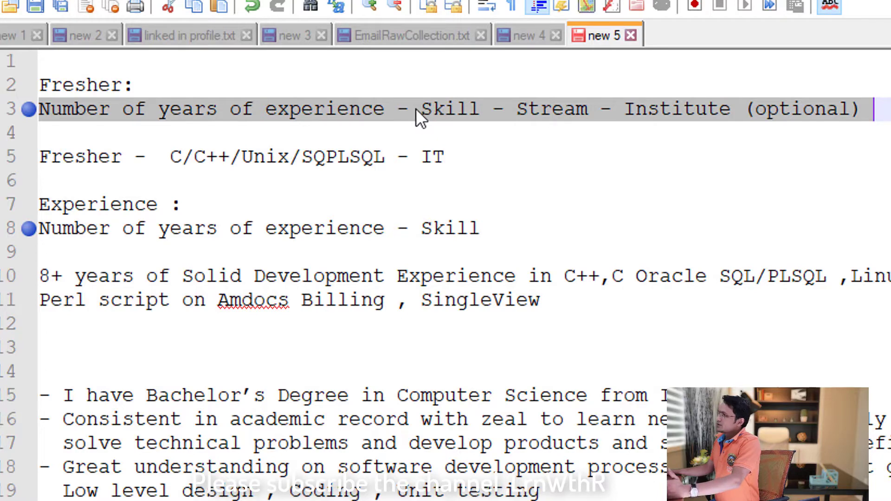
{"action": "left_click", "coordinate": [458, 109]}
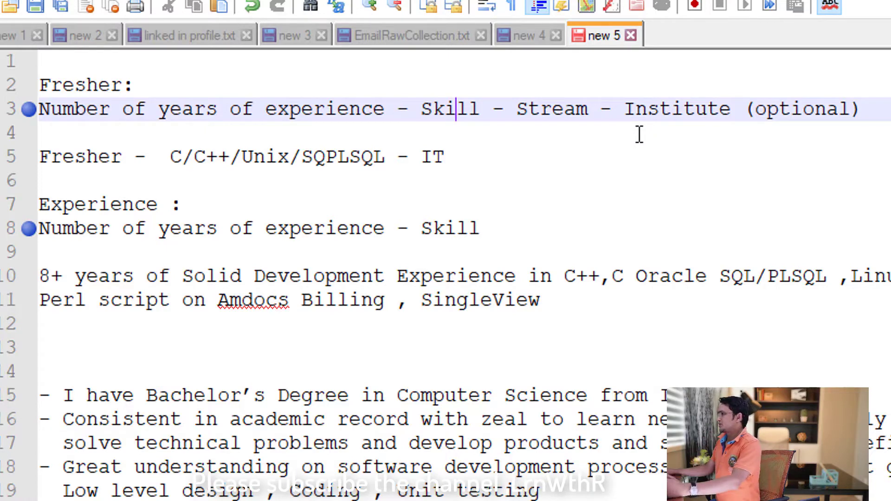
{"action": "left_click_drag", "start_coordinate": [42, 161], "coordinate": [477, 172]}
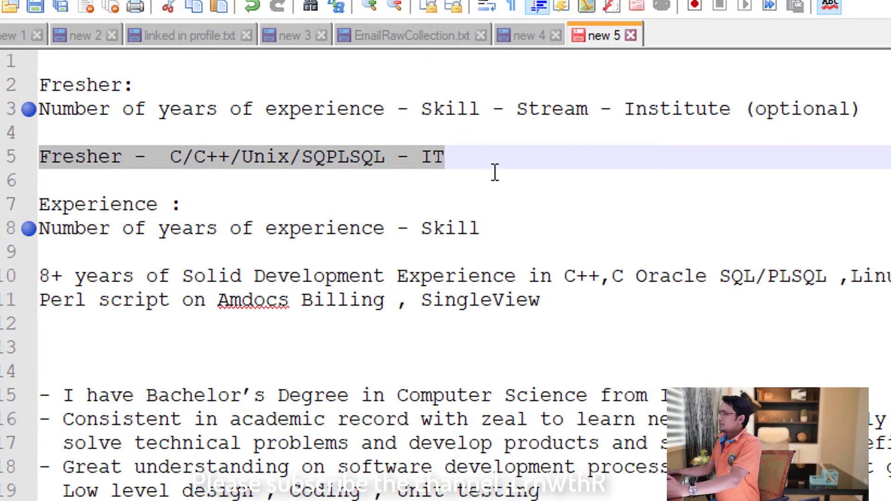
{"action": "left_click", "coordinate": [444, 157]}
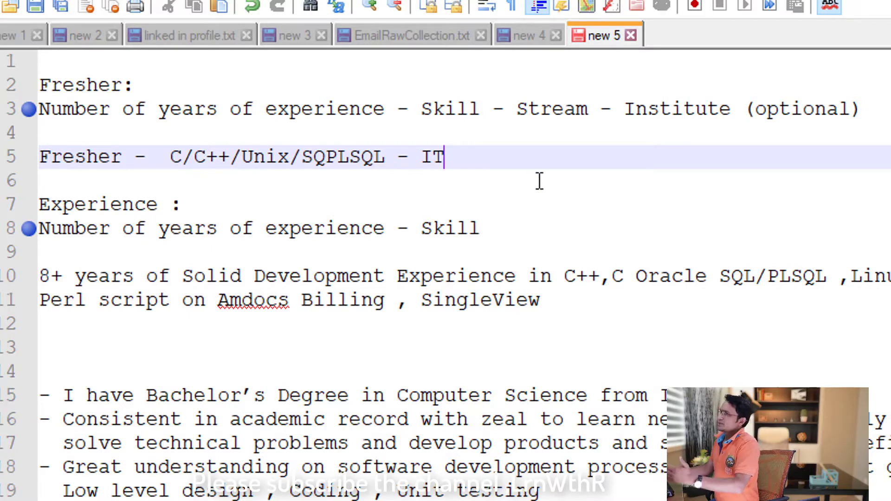
Highlight the experienced-candidate headline template on line 8 in Notepad++
{"action": "scroll", "coordinate": [527, 209], "scroll_direction": "down", "scroll_amount": 1}
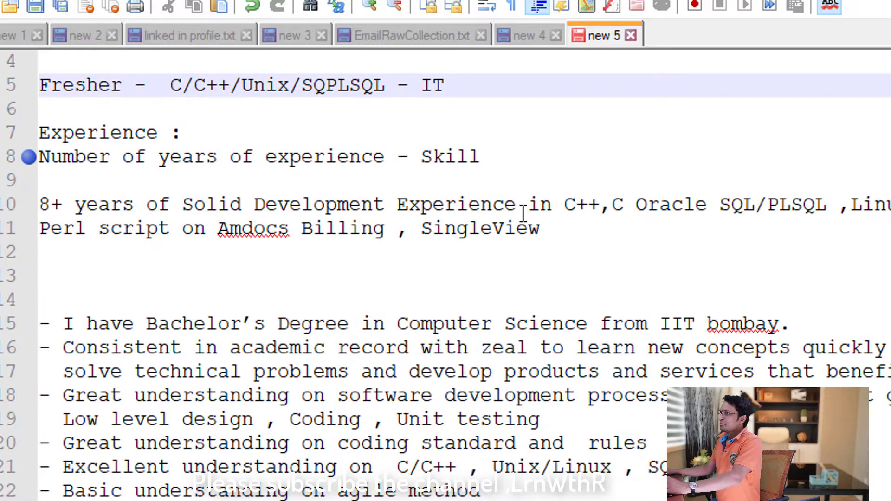
{"action": "scroll", "coordinate": [492, 197], "scroll_direction": "up", "scroll_amount": 1}
{"action": "scroll", "coordinate": [479, 206], "scroll_direction": "down", "scroll_amount": 1}
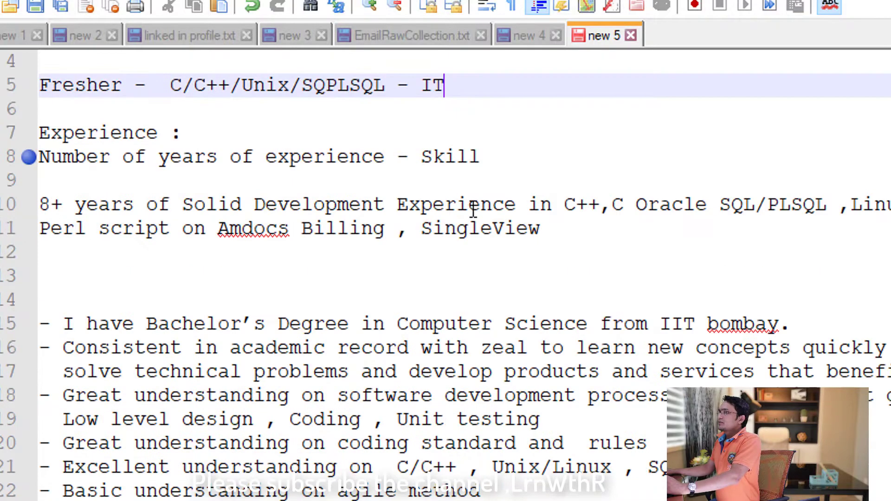
{"action": "left_click_drag", "start_coordinate": [40, 156], "coordinate": [497, 156]}
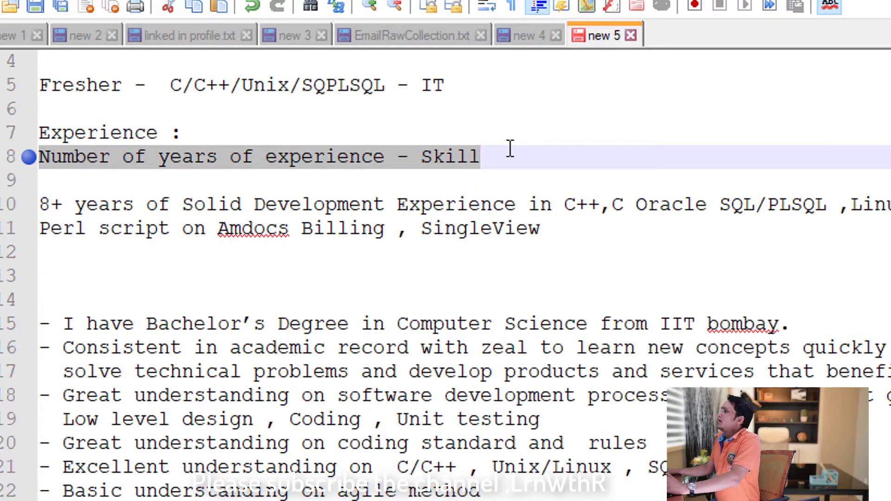
{"action": "left_click", "coordinate": [578, 235]}
Review the drafted 8+ years headline on lines 10–11, then select Naukri's Resume Headline text
{"action": "left_click_drag", "start_coordinate": [577, 235], "coordinate": [49, 212]}
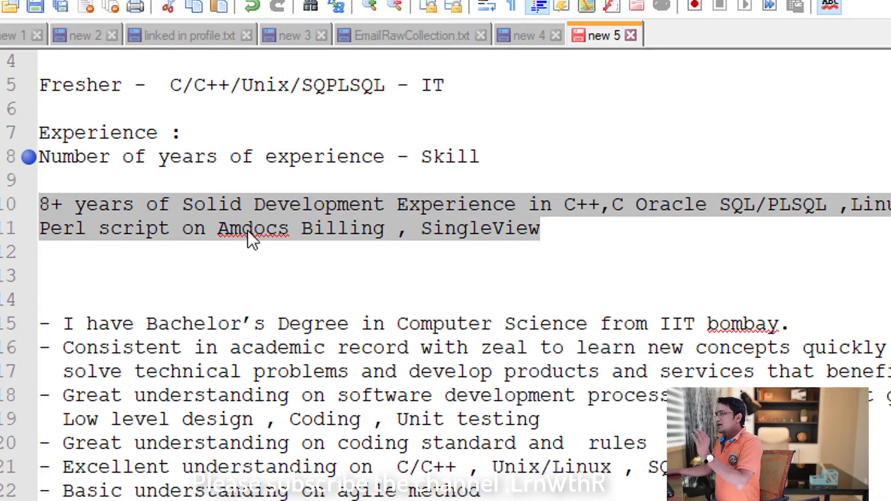
{"action": "left_click", "coordinate": [255, 254]}
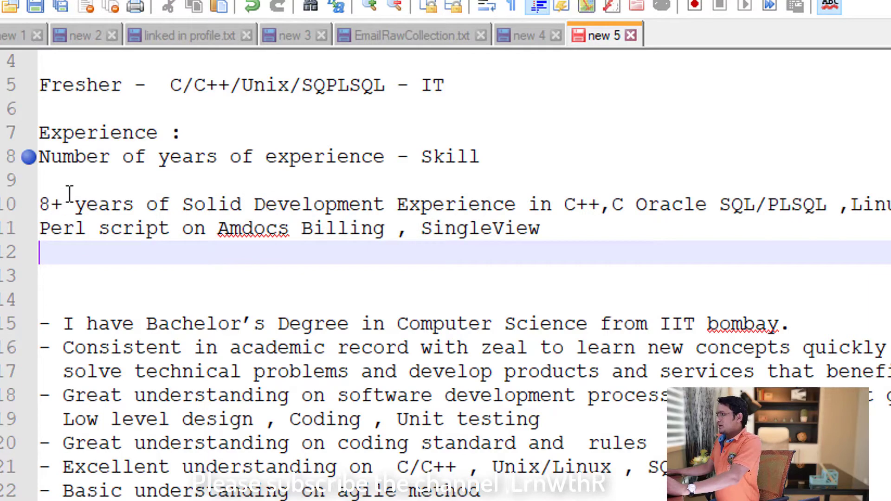
{"action": "left_click_drag", "start_coordinate": [41, 204], "coordinate": [615, 223]}
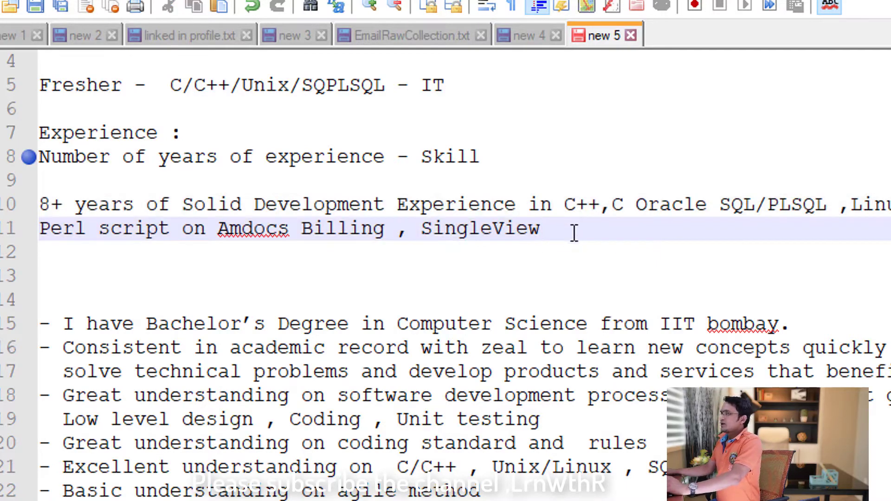
{"action": "left_click_drag", "start_coordinate": [567, 232], "coordinate": [29, 203]}
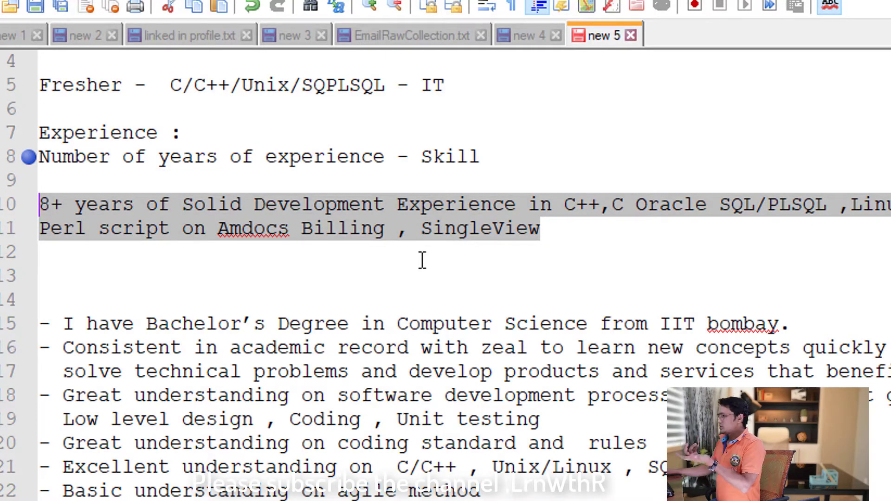
{"action": "left_click", "coordinate": [544, 232]}
{"action": "left_click_drag", "start_coordinate": [555, 234], "coordinate": [39, 204]}
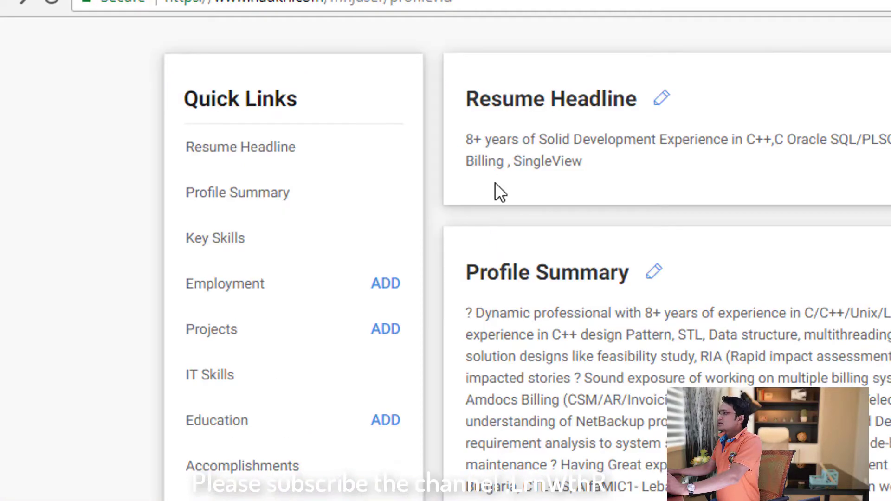
{"action": "left_click_drag", "start_coordinate": [584, 168], "coordinate": [489, 156]}
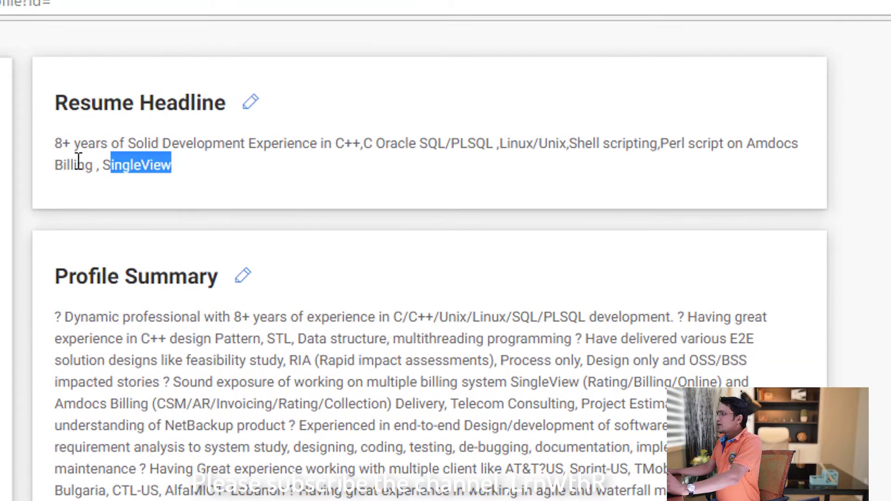
{"action": "left_click_drag", "start_coordinate": [78, 160], "coordinate": [52, 153]}
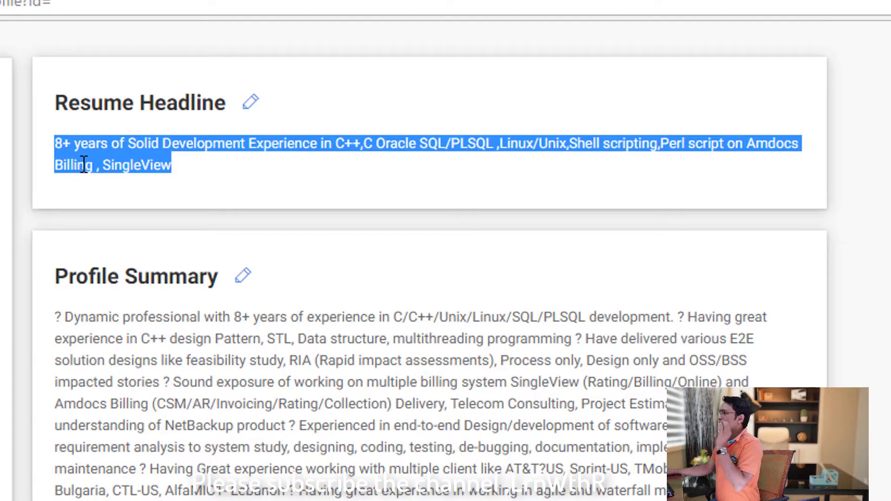
Scroll the Naukri profile down to Key Skills, then select all drafted bullet lines in Notepad++
{"action": "left_click_drag", "start_coordinate": [179, 169], "coordinate": [58, 149]}
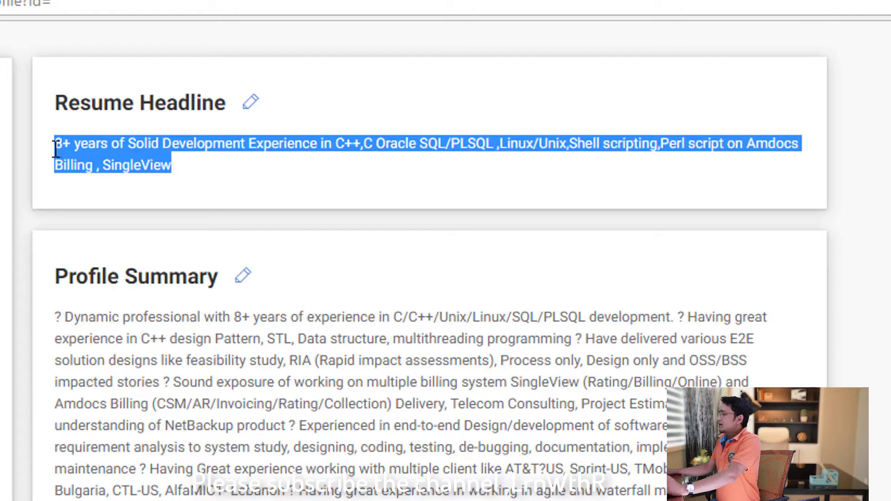
{"action": "scroll", "coordinate": [82, 164], "scroll_direction": "down", "scroll_amount": 5}
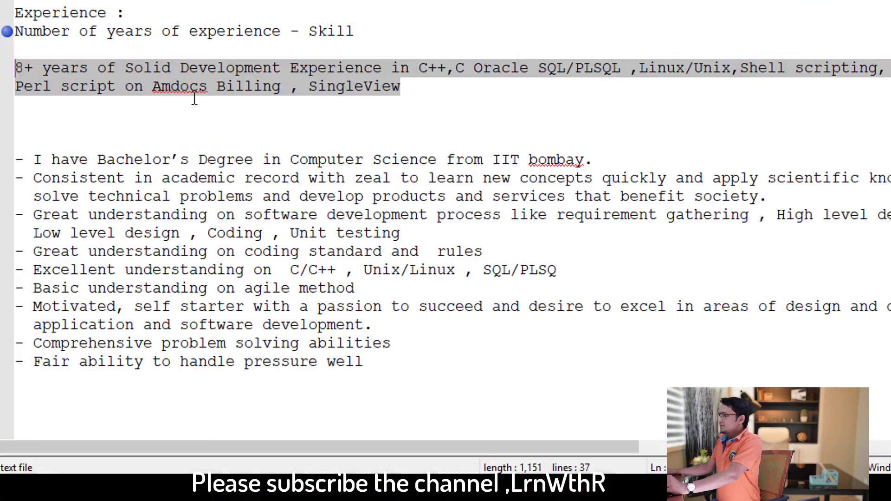
{"action": "scroll", "coordinate": [191, 93], "scroll_direction": "down", "scroll_amount": 2}
{"action": "left_click_drag", "start_coordinate": [419, 265], "coordinate": [15, 49]}
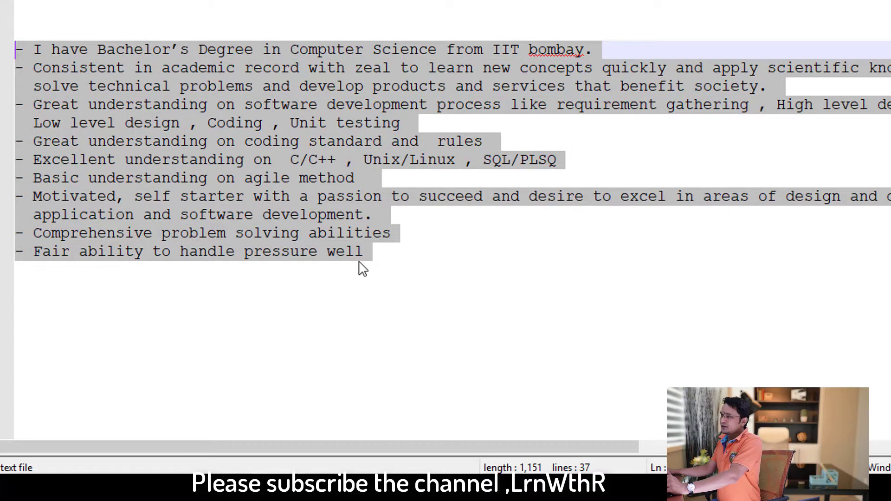
{"action": "left_click", "coordinate": [393, 255]}
{"action": "left_click_drag", "start_coordinate": [383, 258], "coordinate": [17, 45]}
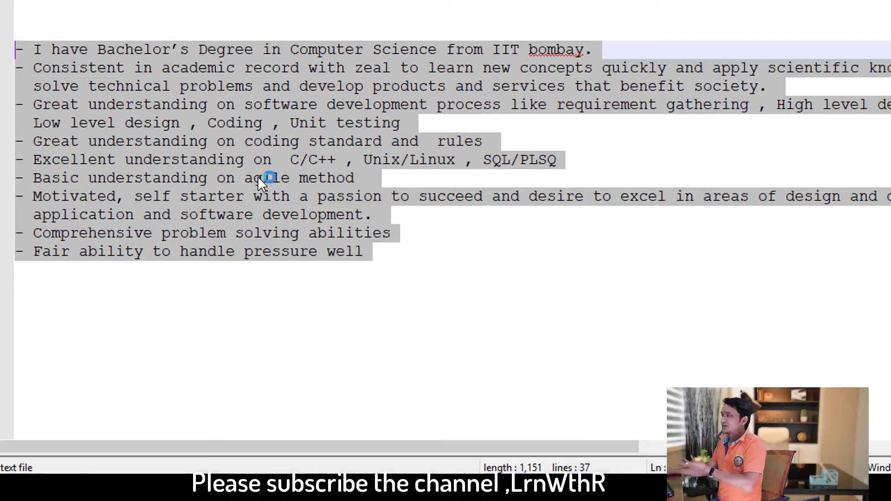
{"action": "left_click", "coordinate": [398, 252]}
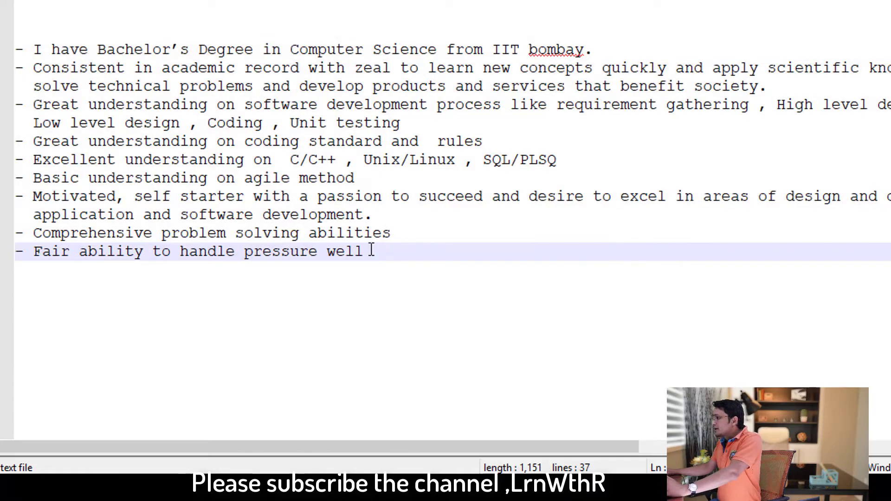
{"action": "left_click_drag", "start_coordinate": [372, 253], "coordinate": [10, 49]}
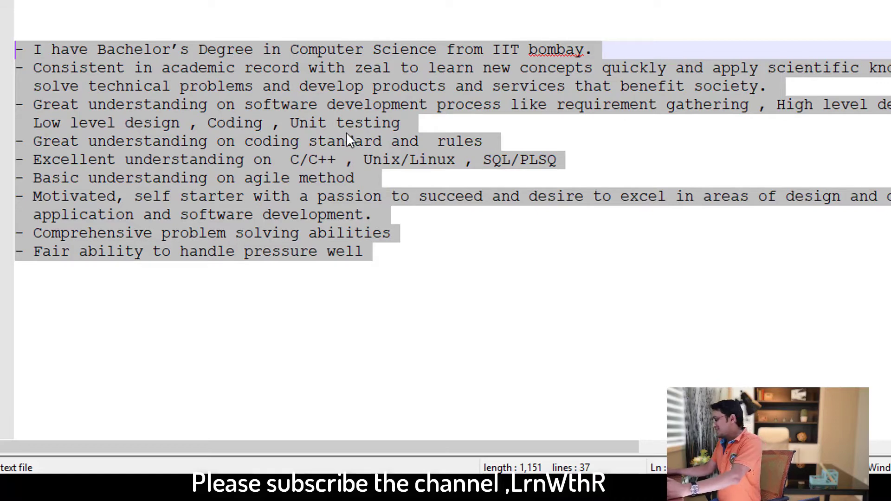
{"action": "left_click", "coordinate": [374, 142]}
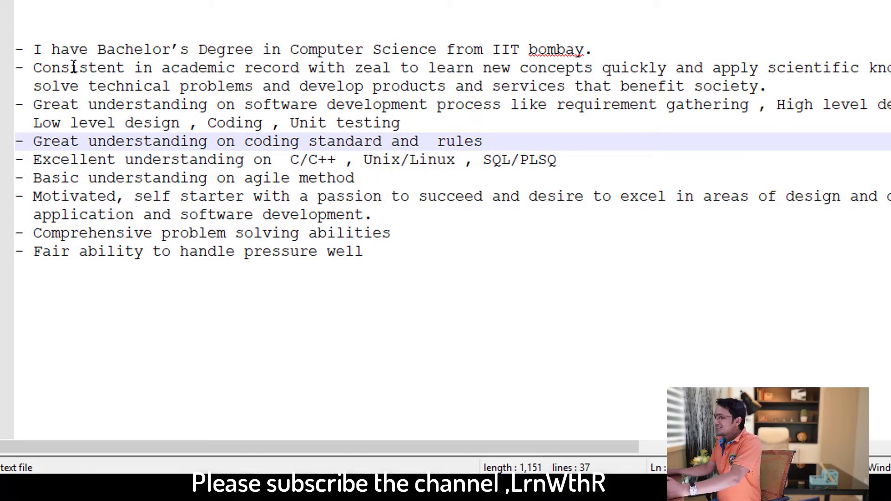
{"action": "left_click_drag", "start_coordinate": [37, 51], "coordinate": [591, 53]}
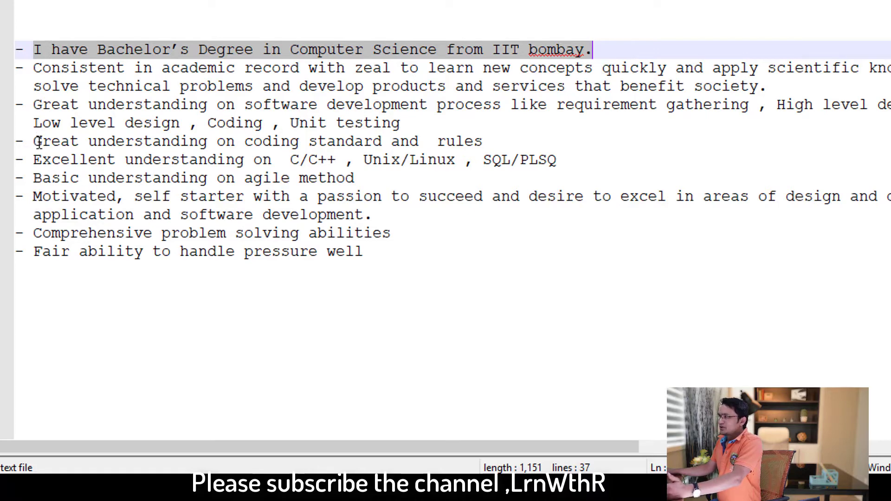
{"action": "left_click_drag", "start_coordinate": [36, 135], "coordinate": [479, 142]}
{"action": "left_click_drag", "start_coordinate": [376, 252], "coordinate": [15, 49]}
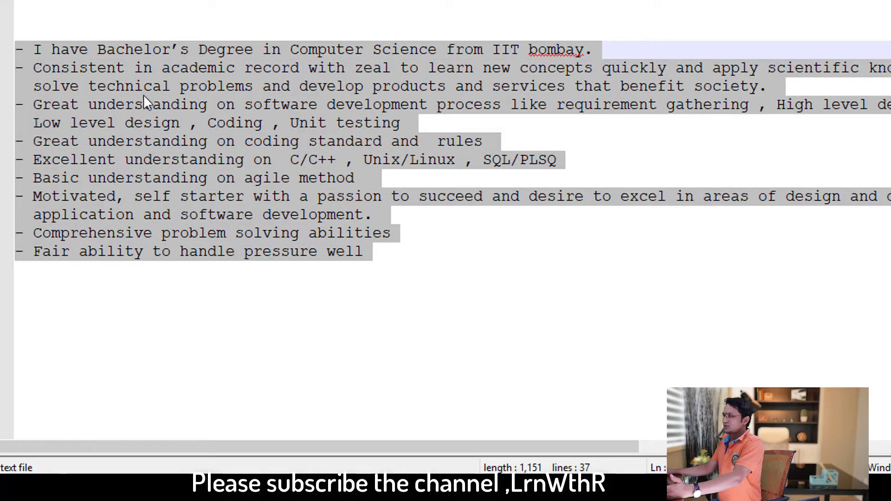
{"action": "left_click", "coordinate": [208, 110]}
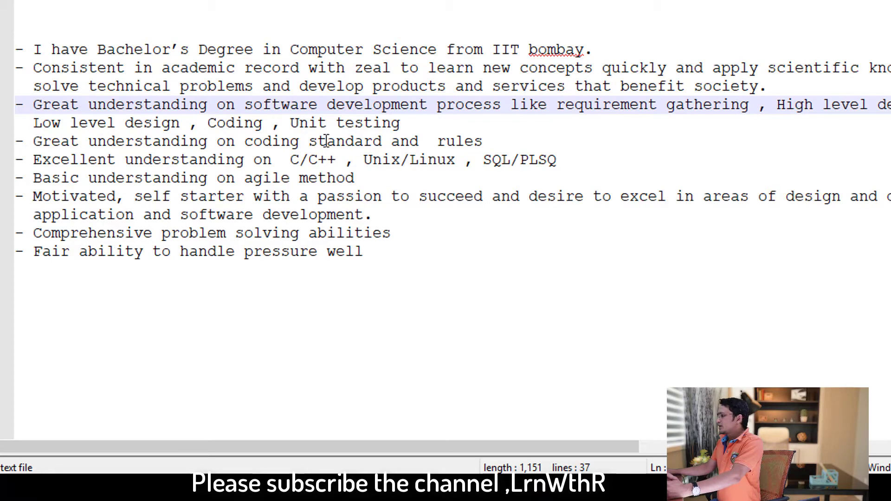
In the Word resume, select every PROFESSIONAL SUMMARY bullet, then deselect
{"action": "key", "text": "alt+Tab"}
{"action": "scroll", "coordinate": [405, 96], "scroll_direction": "up", "scroll_amount": 5}
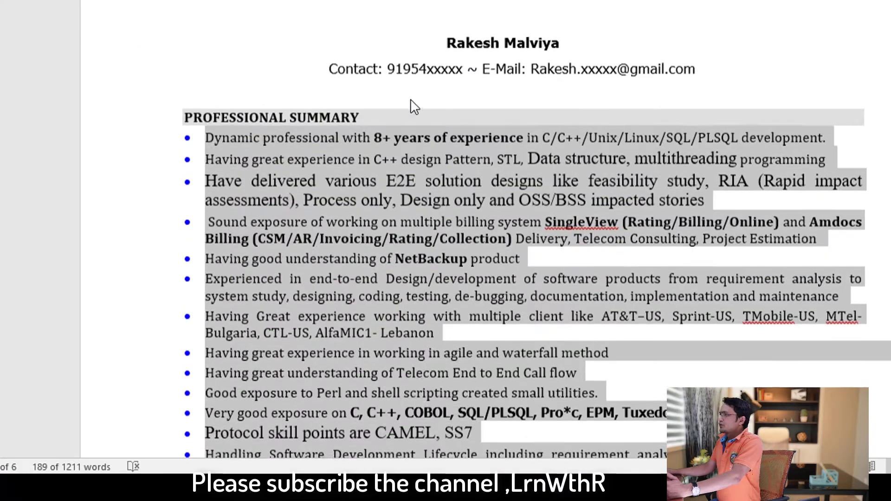
{"action": "scroll", "coordinate": [412, 101], "scroll_direction": "down", "scroll_amount": 1}
{"action": "scroll", "coordinate": [375, 100], "scroll_direction": "down", "scroll_amount": 3}
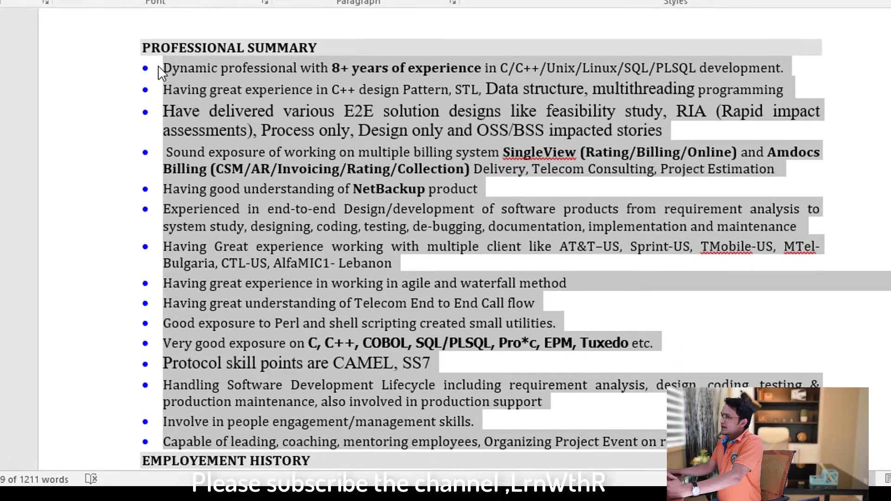
{"action": "left_click_drag", "start_coordinate": [162, 69], "coordinate": [637, 470]}
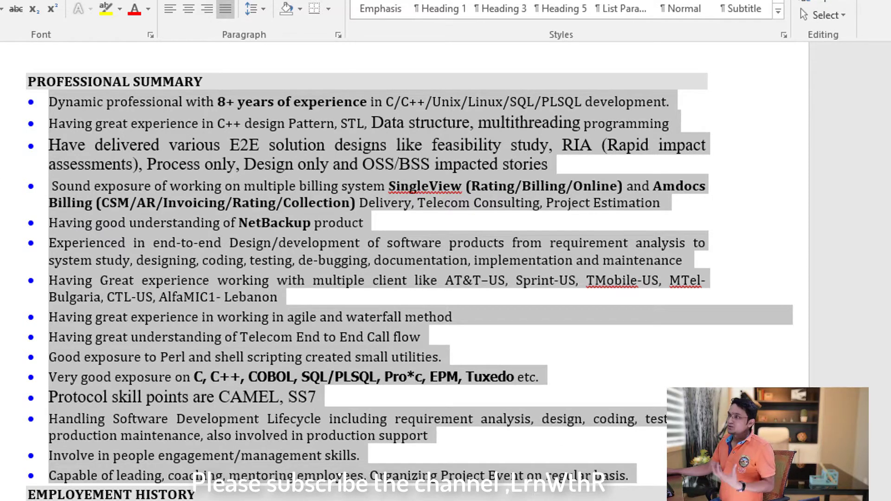
{"action": "left_click", "coordinate": [74, 124]}
{"action": "left_click_drag", "start_coordinate": [49, 101], "coordinate": [638, 471]}
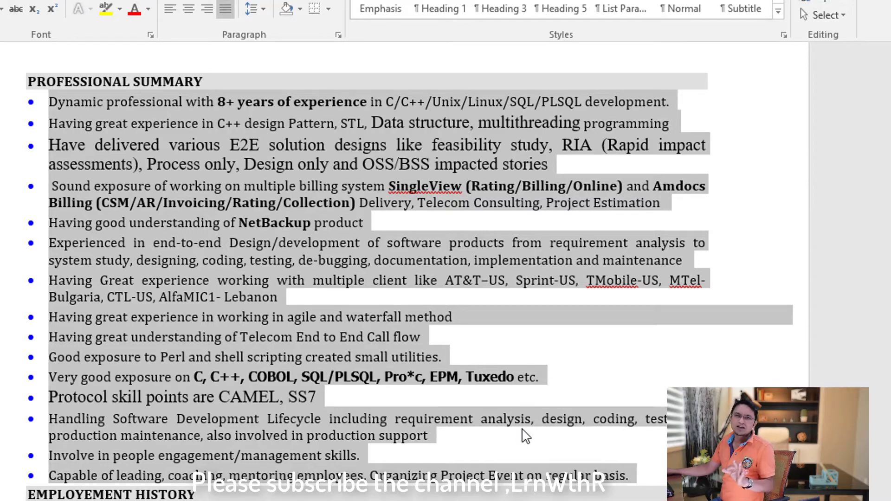
{"action": "left_click", "coordinate": [255, 335]}
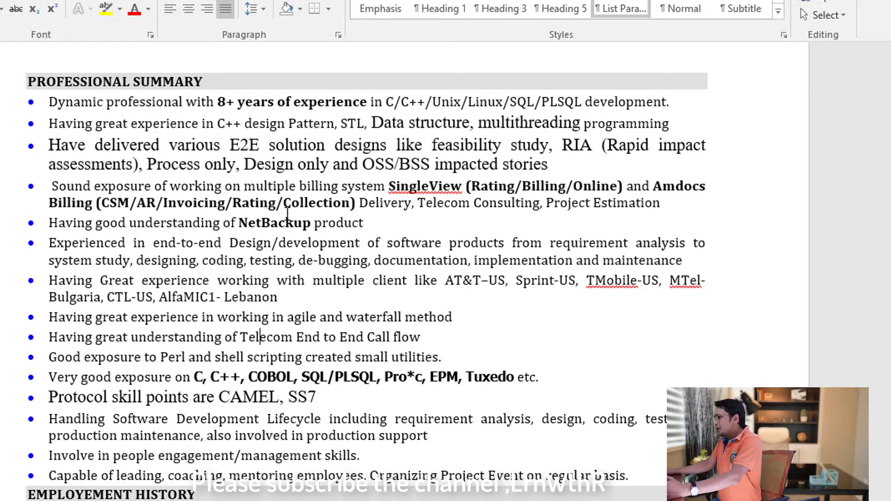
Select a larger block of the Professional Summary once more, then clear the selection
{"action": "scroll", "coordinate": [288, 297], "scroll_direction": "down", "scroll_amount": 3}
{"action": "scroll", "coordinate": [322, 251], "scroll_direction": "up", "scroll_amount": 2}
{"action": "scroll", "coordinate": [323, 251], "scroll_direction": "up", "scroll_amount": 3}
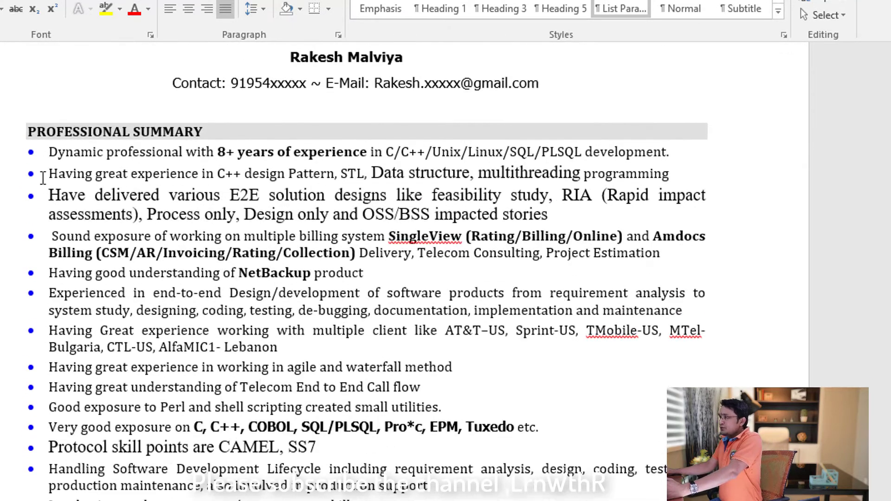
{"action": "left_click_drag", "start_coordinate": [44, 150], "coordinate": [648, 418]}
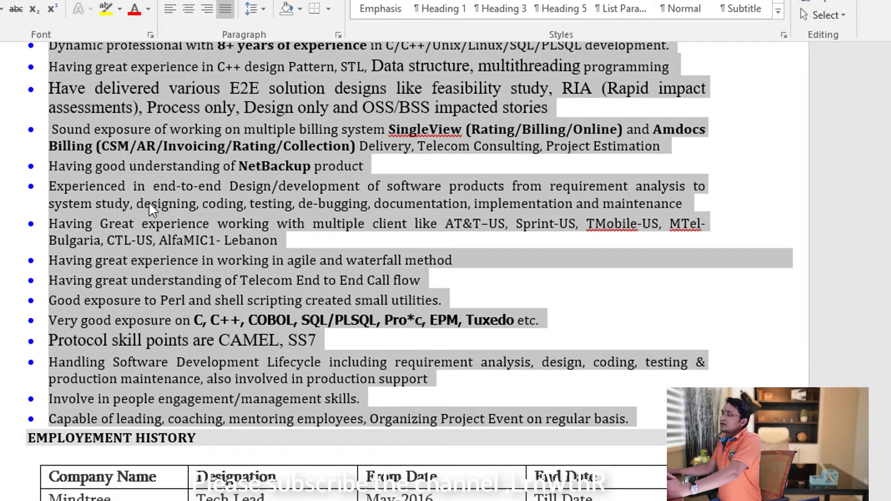
{"action": "left_click", "coordinate": [174, 205]}
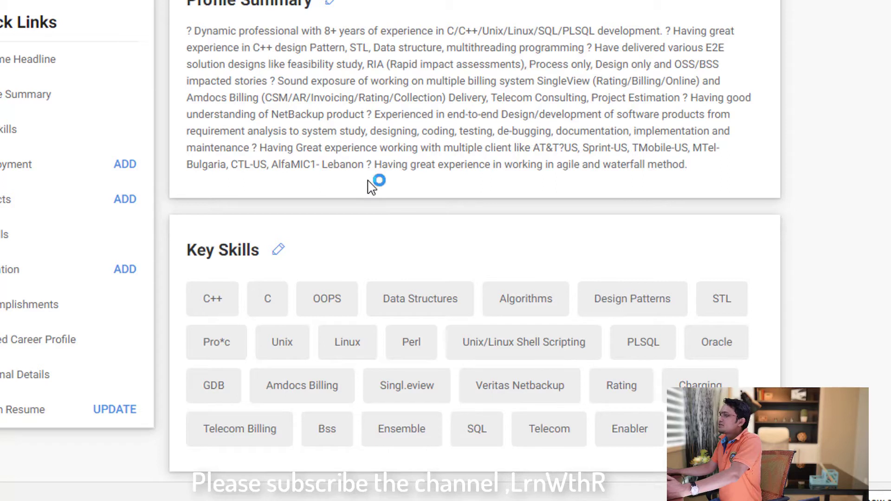
Scroll past Profile Summary, highlight the Key Skills heading, and continue down to Employment
{"action": "scroll", "coordinate": [369, 186], "scroll_direction": "down", "scroll_amount": 3}
{"action": "left_click_drag", "start_coordinate": [192, 86], "coordinate": [264, 89]}
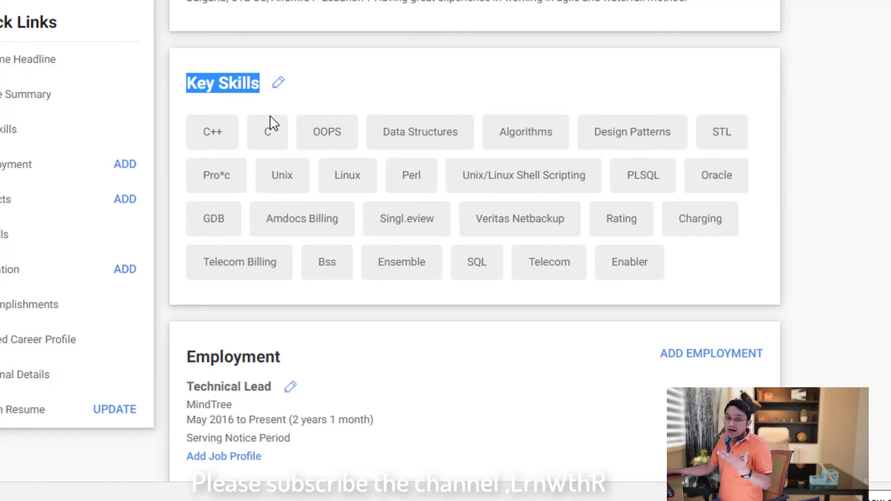
{"action": "scroll", "coordinate": [441, 165], "scroll_direction": "down", "scroll_amount": 5}
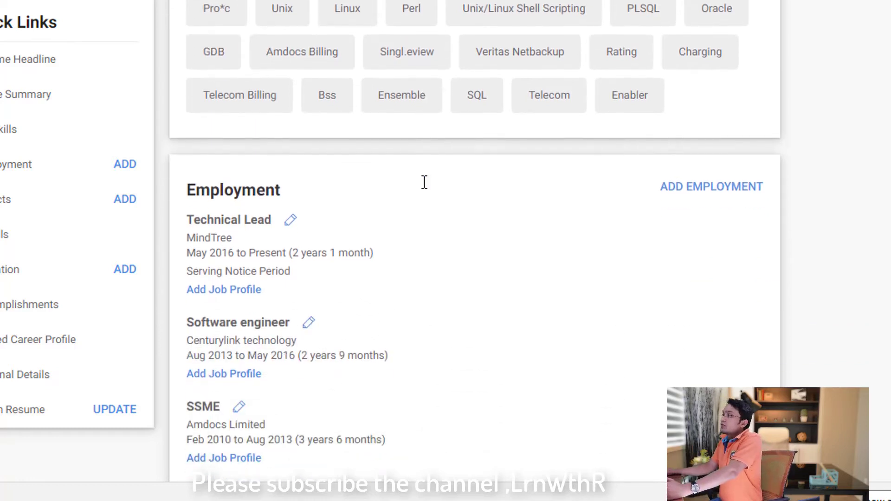
{"action": "scroll", "coordinate": [421, 201], "scroll_direction": "down", "scroll_amount": 2}
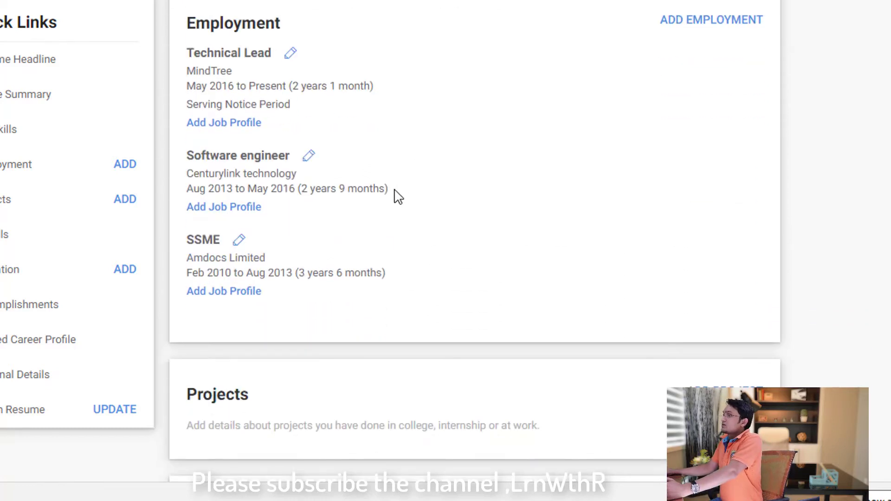
Edit the MindTree Technical Lead job and save it with Describe your Job Profile left empty
{"action": "left_click", "coordinate": [291, 55]}
{"action": "scroll", "coordinate": [285, 145], "scroll_direction": "down", "scroll_amount": 2}
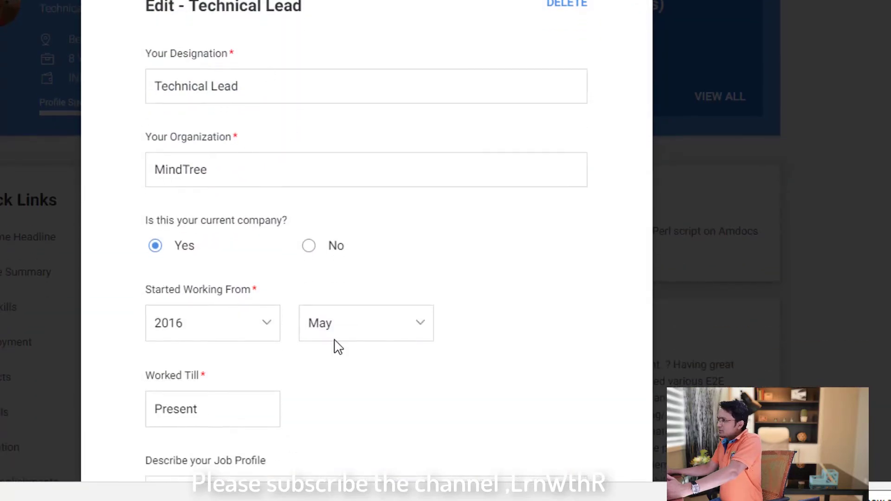
{"action": "scroll", "coordinate": [339, 269], "scroll_direction": "down", "scroll_amount": 5}
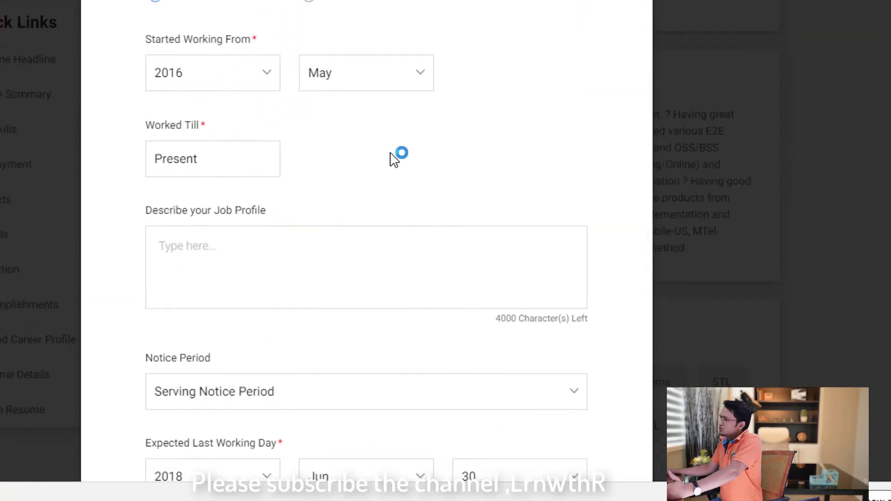
{"action": "left_click", "coordinate": [288, 261]}
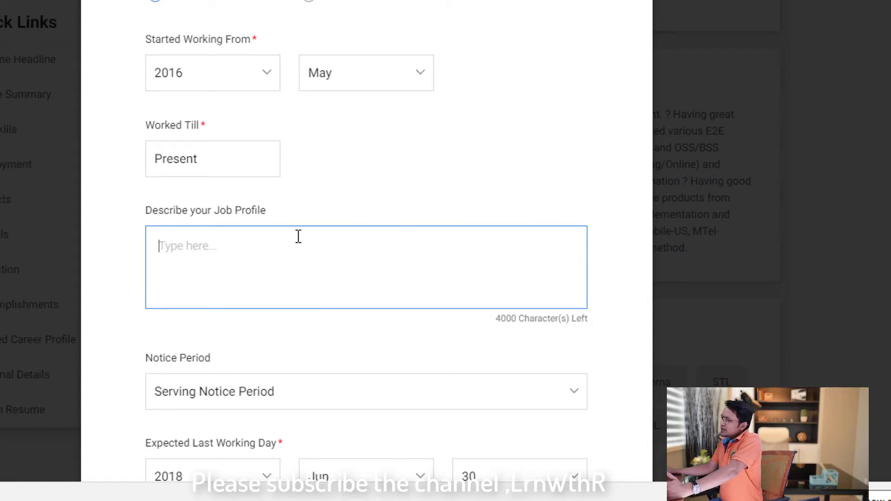
{"action": "left_click_drag", "start_coordinate": [151, 208], "coordinate": [289, 216]}
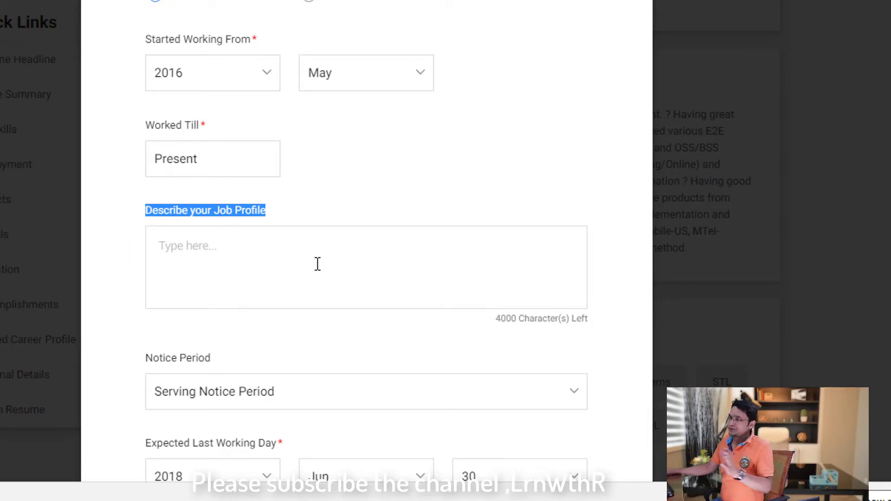
{"action": "scroll", "coordinate": [333, 251], "scroll_direction": "down", "scroll_amount": 10}
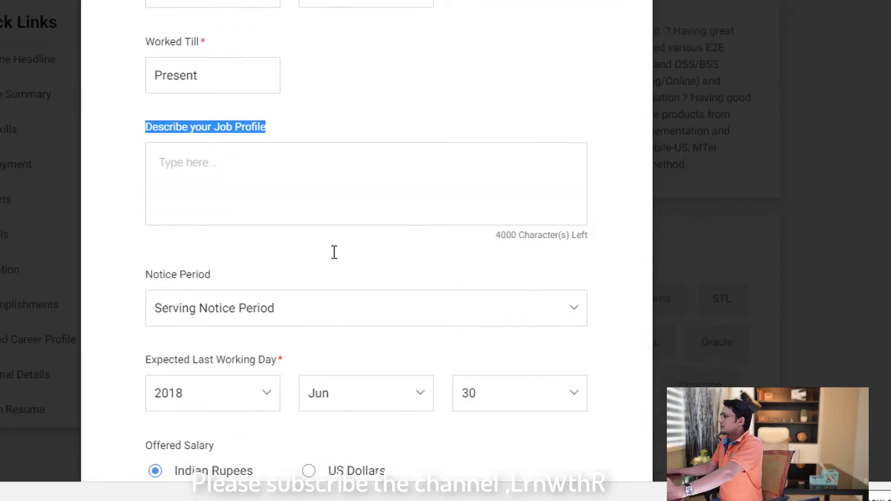
{"action": "left_click", "coordinate": [548, 318]}
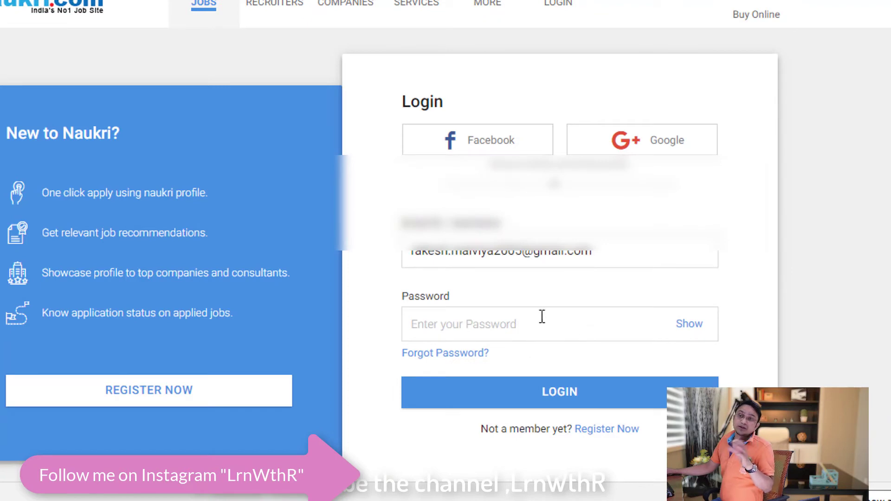
Enter the account password on the login page and sign back in
{"action": "left_click", "coordinate": [475, 312]}
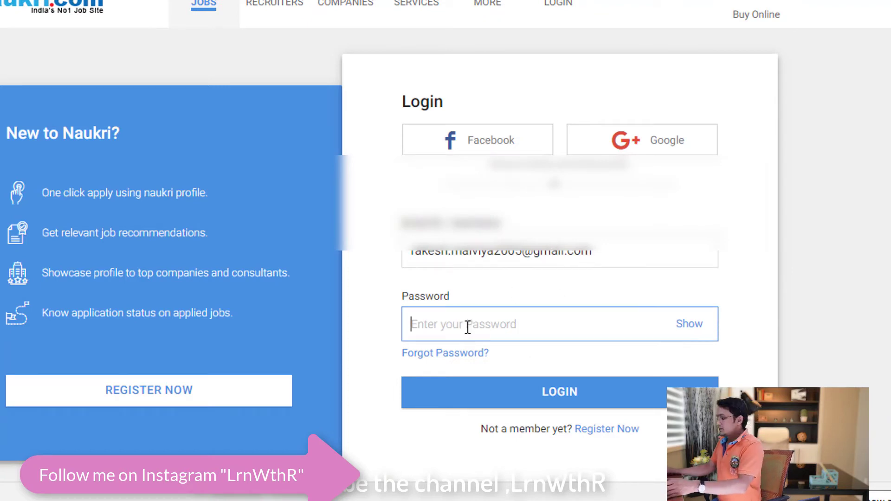
{"action": "type", "text": "r"}
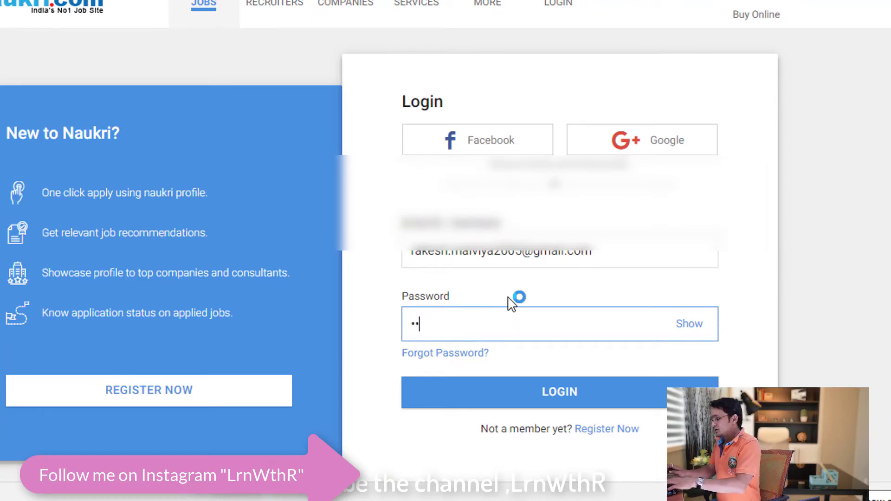
{"action": "key", "text": "Return"}
Scroll the profile past Employment to the empty Projects section and IT Skills (DESIGN PATTERN, C++, Perl)
{"action": "scroll", "coordinate": [580, 297], "scroll_direction": "down", "scroll_amount": 2}
{"action": "scroll", "coordinate": [606, 294], "scroll_direction": "down", "scroll_amount": 2}
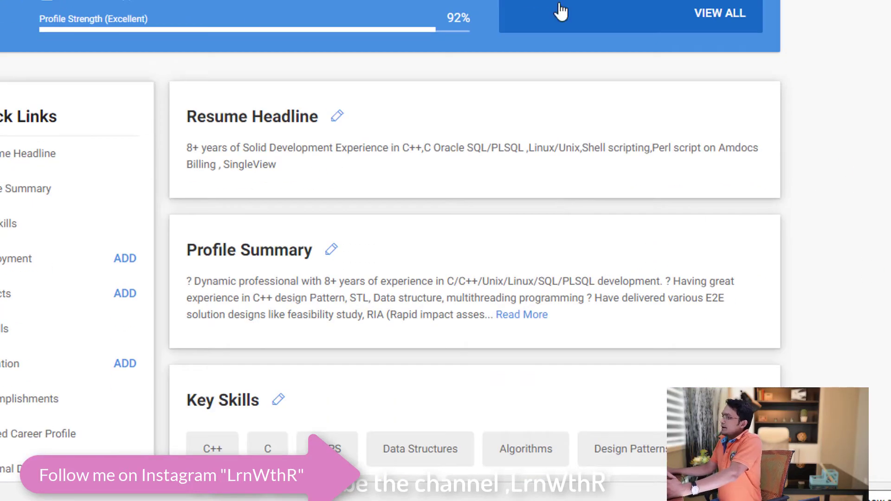
{"action": "scroll", "coordinate": [358, 267], "scroll_direction": "down", "scroll_amount": 9}
{"action": "scroll", "coordinate": [355, 274], "scroll_direction": "down", "scroll_amount": 13}
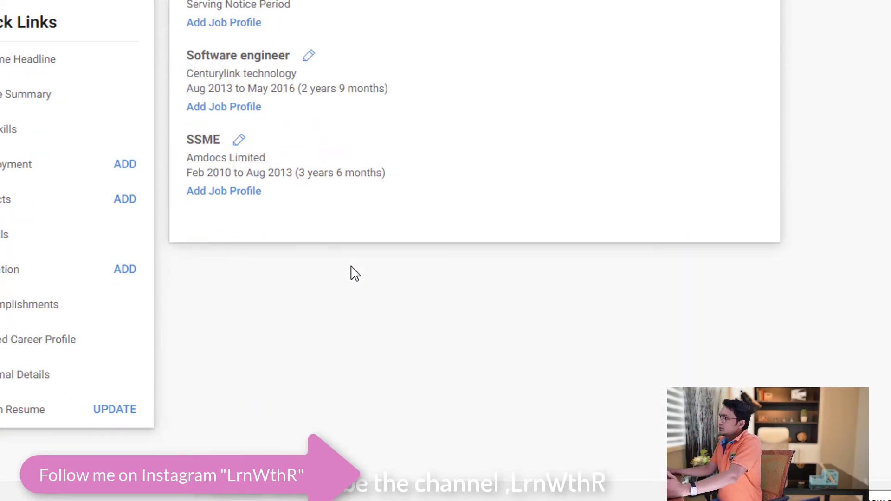
{"action": "scroll", "coordinate": [358, 267], "scroll_direction": "up", "scroll_amount": 10}
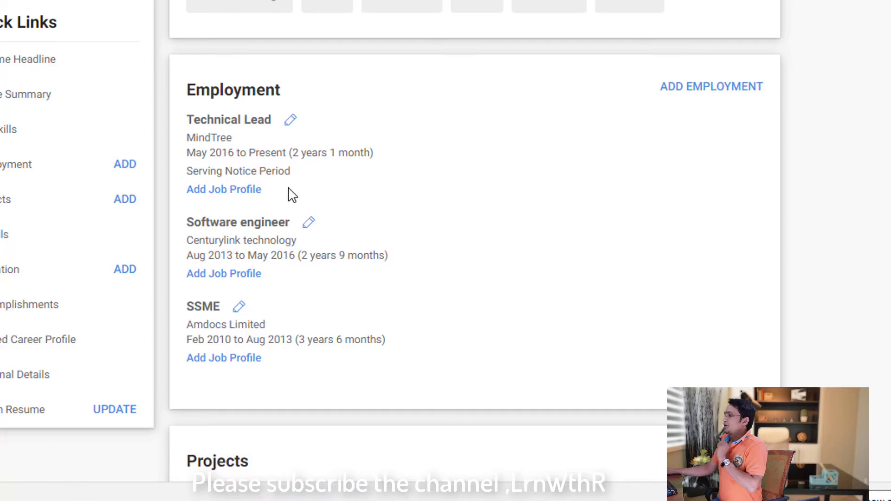
{"action": "scroll", "coordinate": [293, 198], "scroll_direction": "down", "scroll_amount": 5}
{"action": "scroll", "coordinate": [281, 231], "scroll_direction": "down", "scroll_amount": 1}
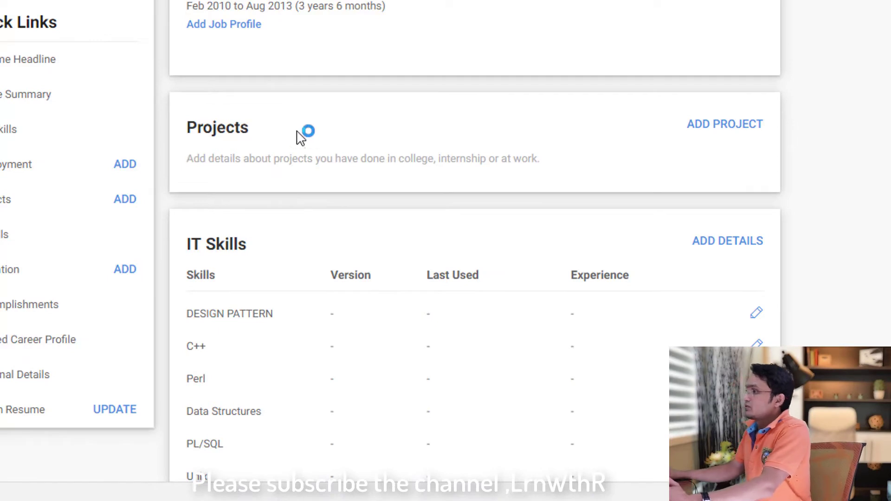
{"action": "scroll", "coordinate": [300, 139], "scroll_direction": "down", "scroll_amount": 3}
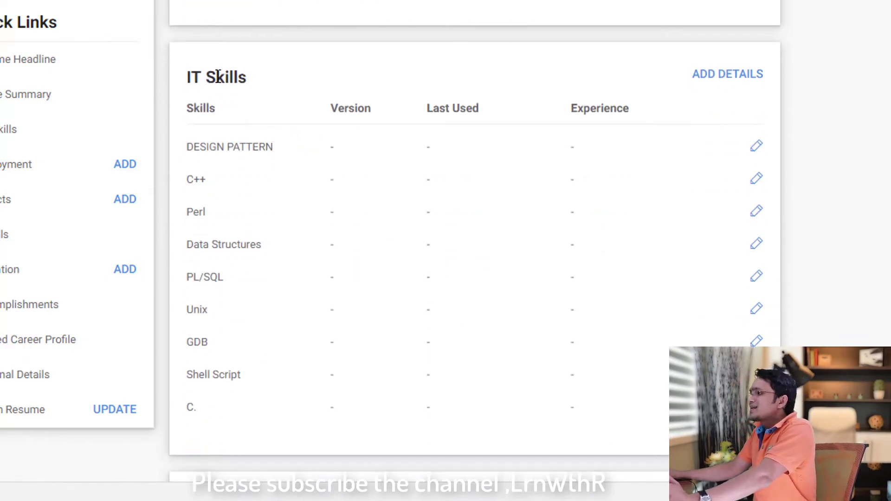
{"action": "scroll", "coordinate": [468, 84], "scroll_direction": "down", "scroll_amount": 2}
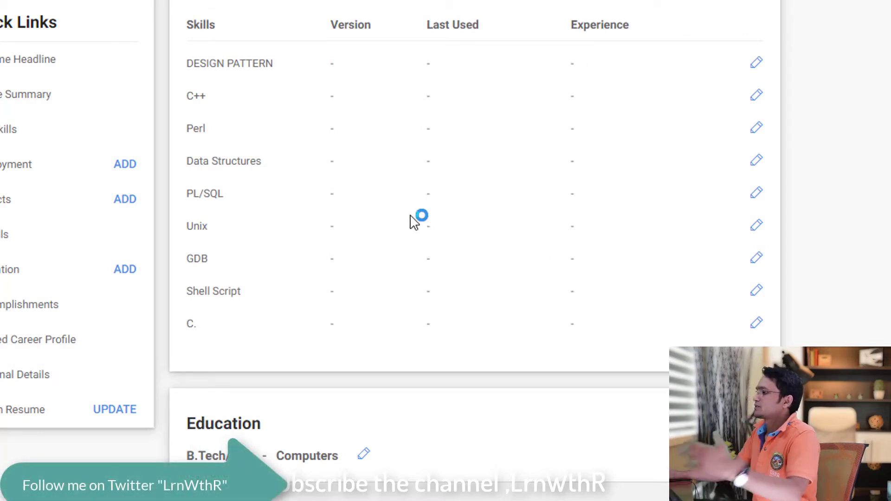
{"action": "scroll", "coordinate": [413, 218], "scroll_direction": "down", "scroll_amount": 2}
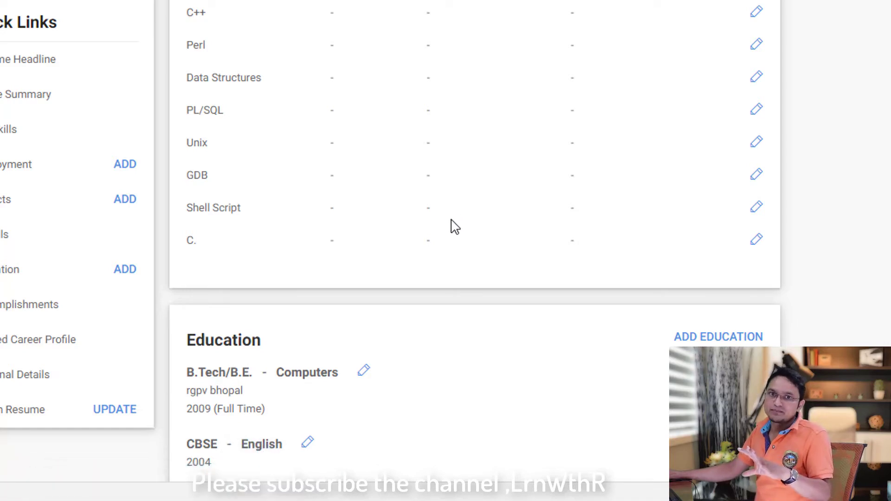
{"action": "scroll", "coordinate": [410, 215], "scroll_direction": "up", "scroll_amount": 2}
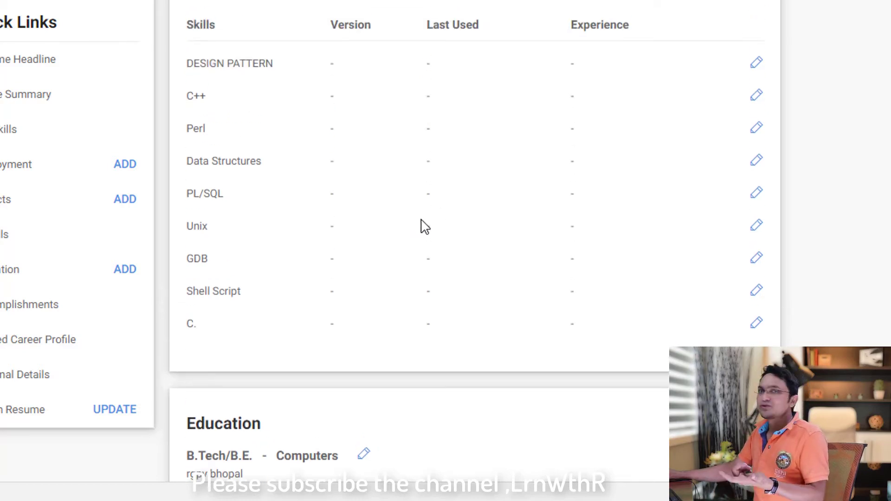
{"action": "scroll", "coordinate": [426, 223], "scroll_direction": "down", "scroll_amount": 6}
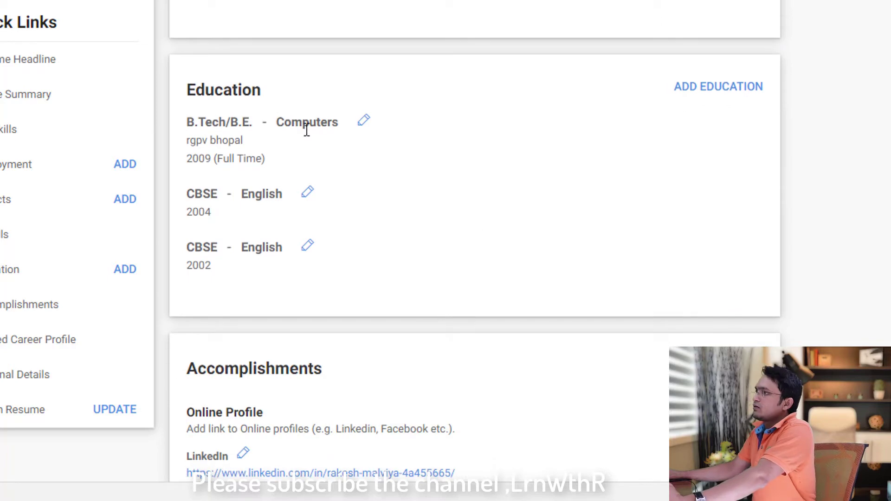
{"action": "scroll", "coordinate": [343, 211], "scroll_direction": "down", "scroll_amount": 7}
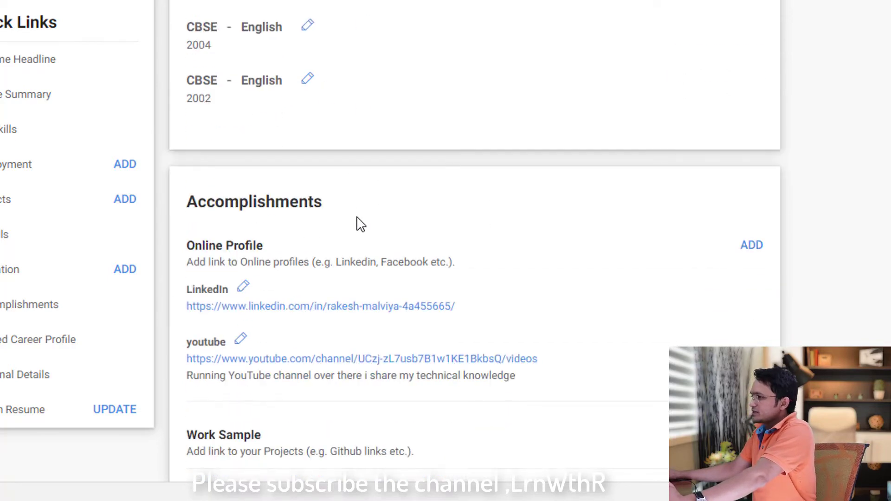
{"action": "left_click", "coordinate": [255, 116]}
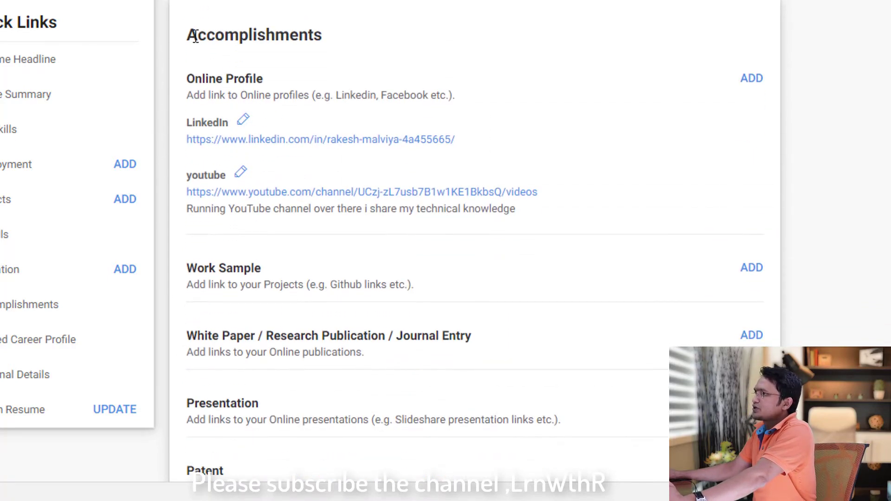
{"action": "left_click_drag", "start_coordinate": [188, 33], "coordinate": [342, 45]}
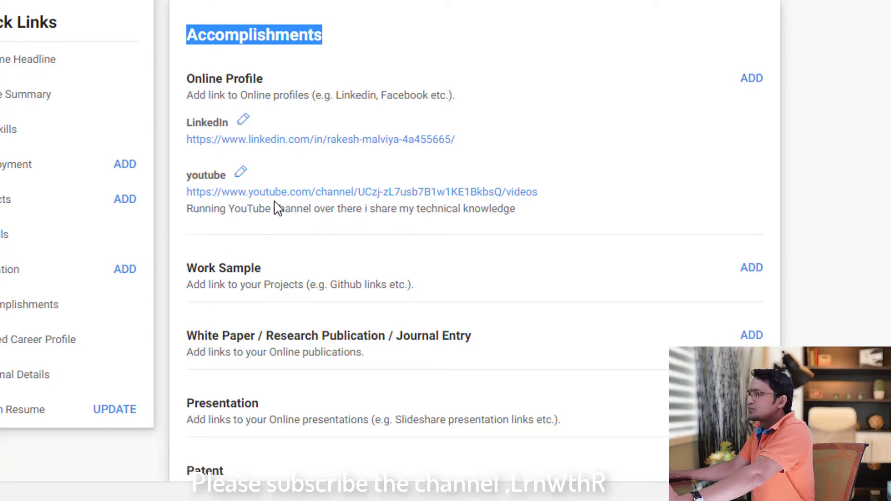
{"action": "scroll", "coordinate": [289, 206], "scroll_direction": "down", "scroll_amount": 4}
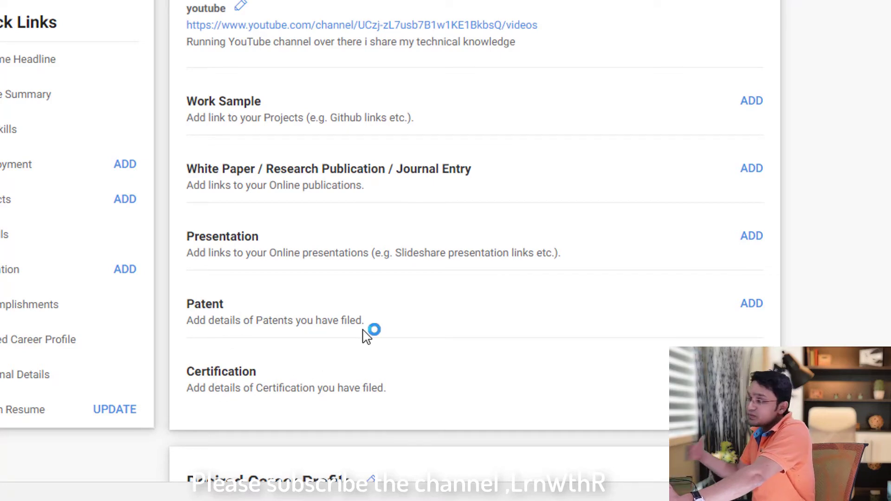
{"action": "scroll", "coordinate": [354, 320], "scroll_direction": "down", "scroll_amount": 2}
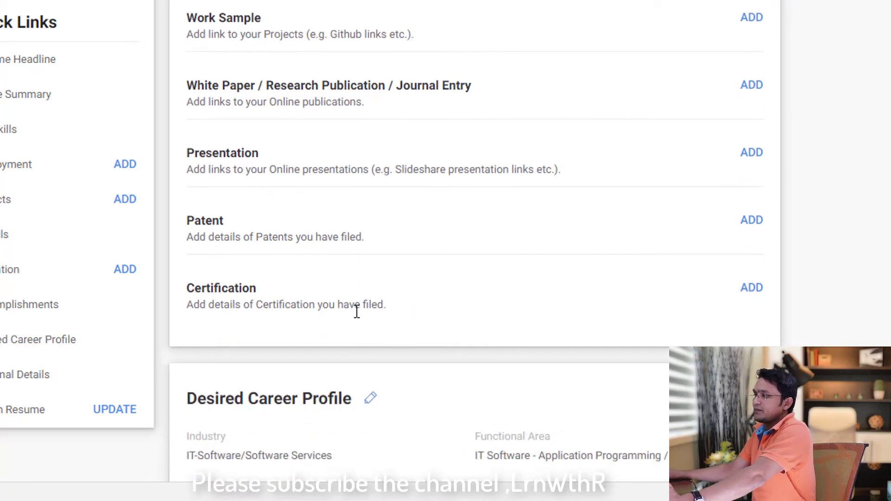
{"action": "scroll", "coordinate": [349, 391], "scroll_direction": "down", "scroll_amount": 6}
{"action": "scroll", "coordinate": [398, 361], "scroll_direction": "down", "scroll_amount": 4}
{"action": "scroll", "coordinate": [418, 325], "scroll_direction": "up", "scroll_amount": 7}
{"action": "scroll", "coordinate": [465, 241], "scroll_direction": "up", "scroll_amount": 15}
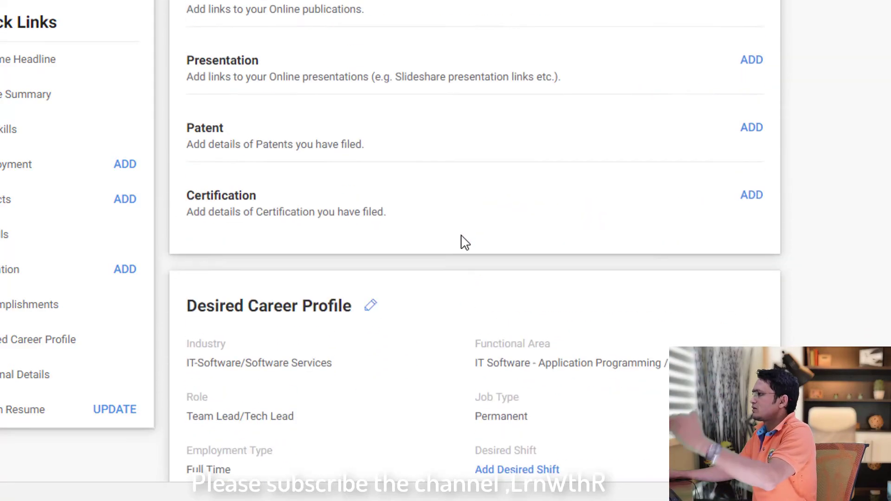